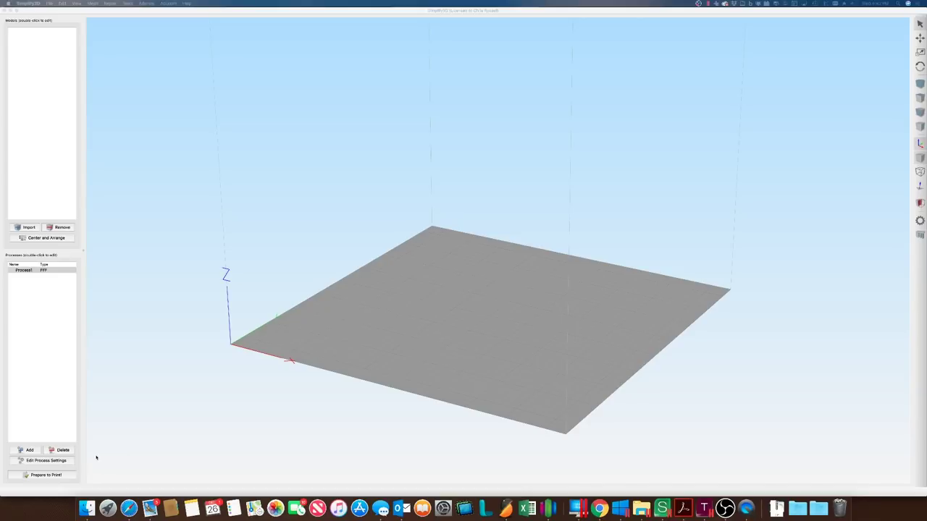
Open Process1's settings, keep the current printer profile and inspect the 50/50 extruder.
{"action": "left_click", "coordinate": [64, 461]}
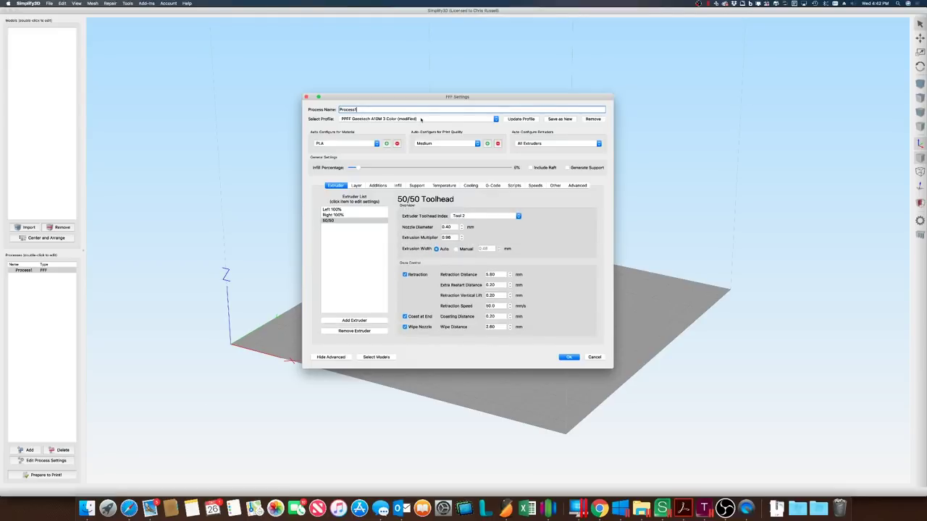
{"action": "left_click", "coordinate": [421, 121]}
{"action": "left_click", "coordinate": [421, 120]}
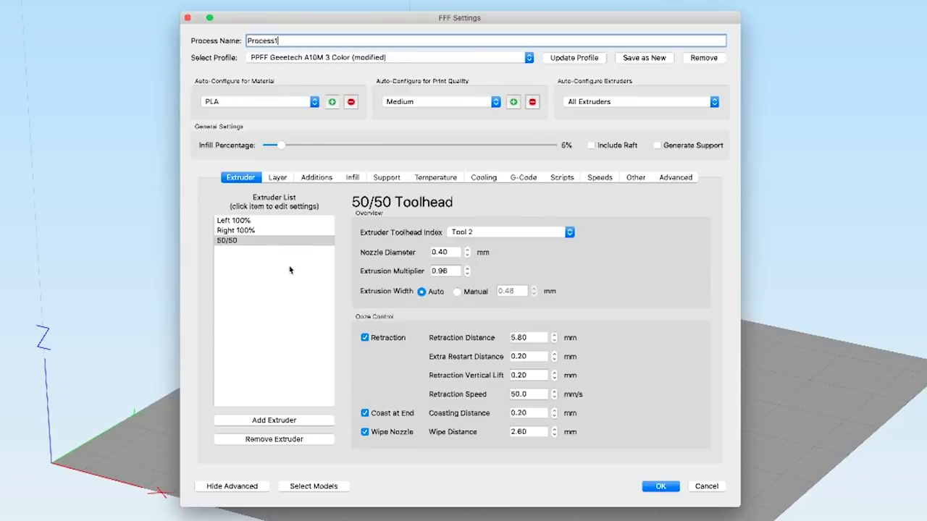
{"action": "left_click", "coordinate": [257, 240]}
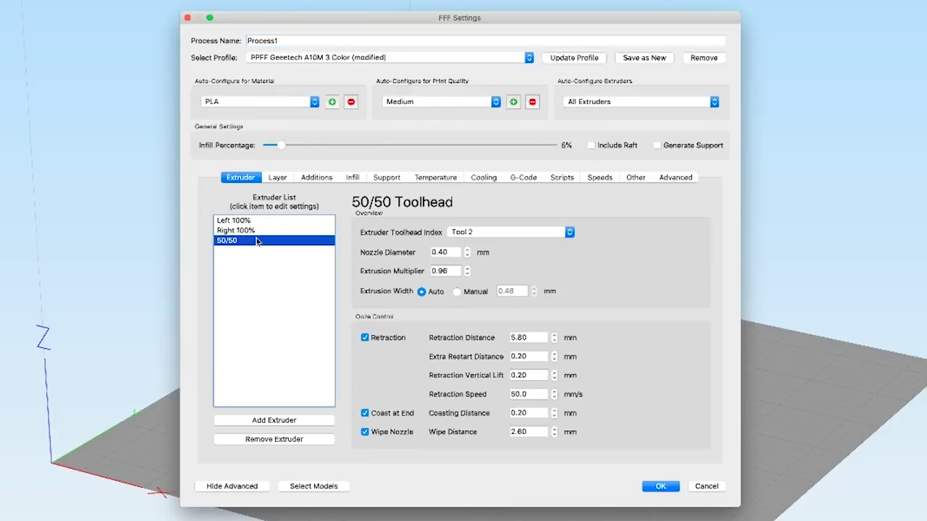
Add two new extruders named Mix and Mix2.
{"action": "left_click", "coordinate": [281, 422]}
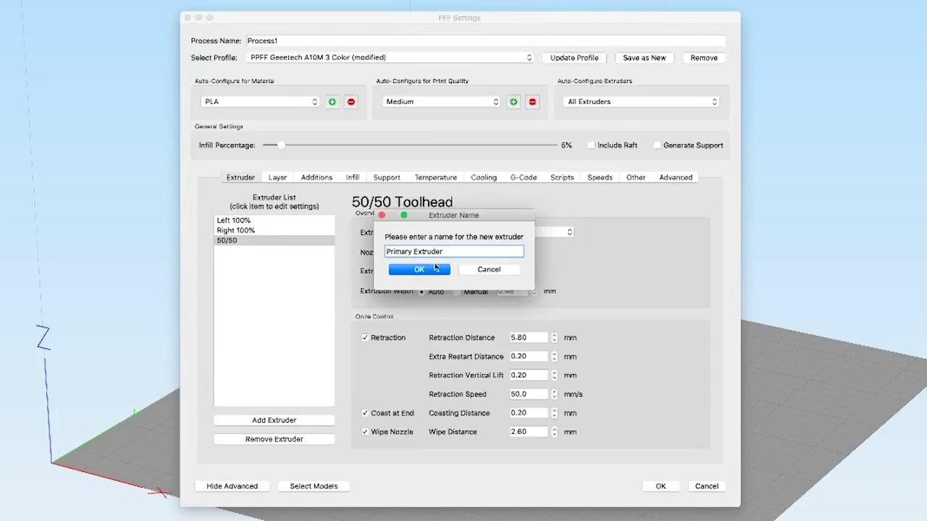
{"action": "left_click_drag", "start_coordinate": [445, 252], "coordinate": [381, 251]}
{"action": "type", "text": "Mix"}
{"action": "key", "text": "Return"}
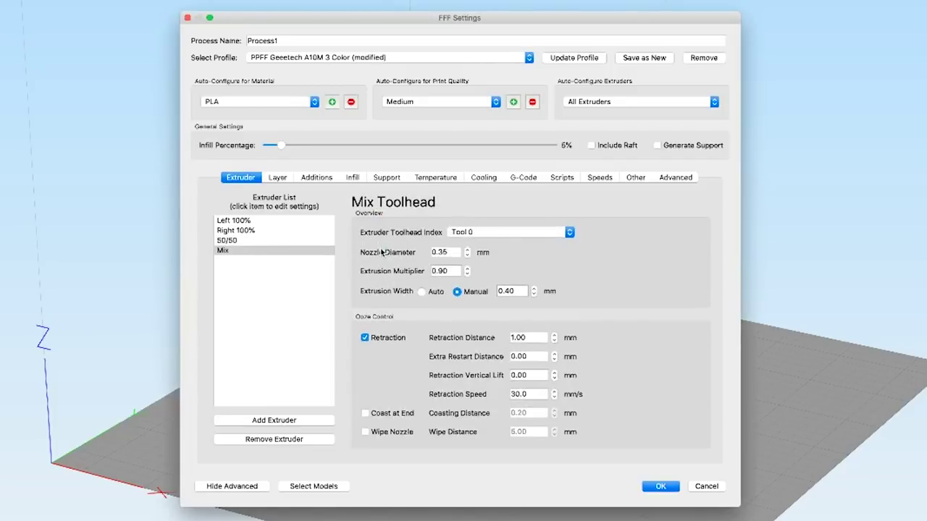
{"action": "left_click", "coordinate": [279, 421]}
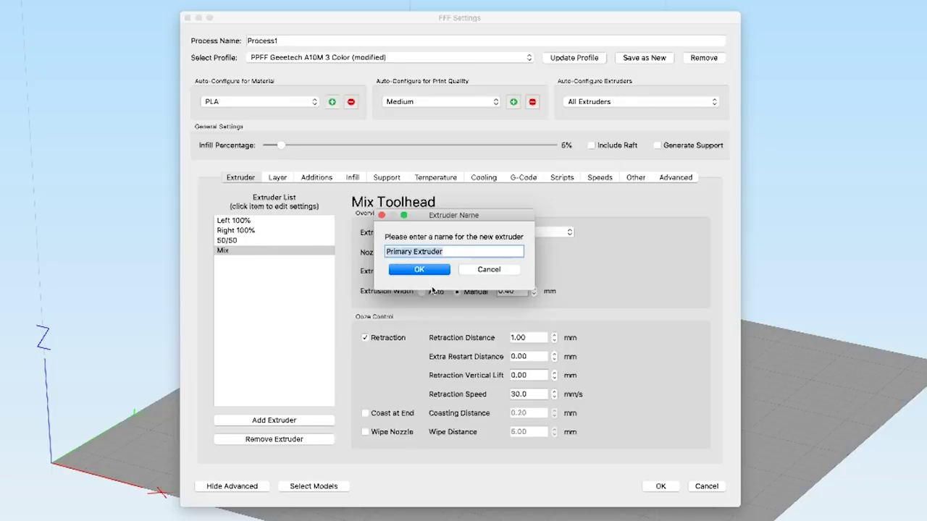
{"action": "type", "text": "Mix"}
{"action": "key", "text": "Return"}
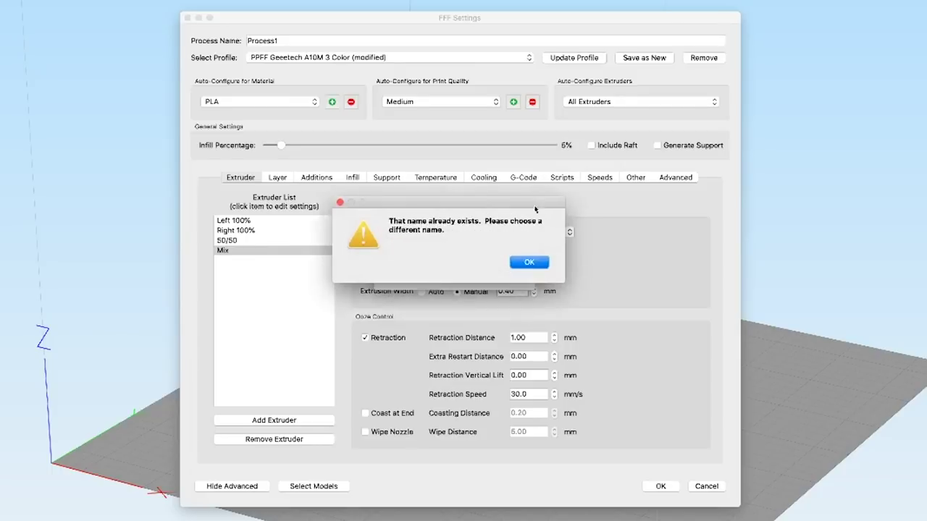
{"action": "left_click", "coordinate": [529, 262]}
{"action": "type", "text": "2"}
{"action": "left_click", "coordinate": [420, 270]}
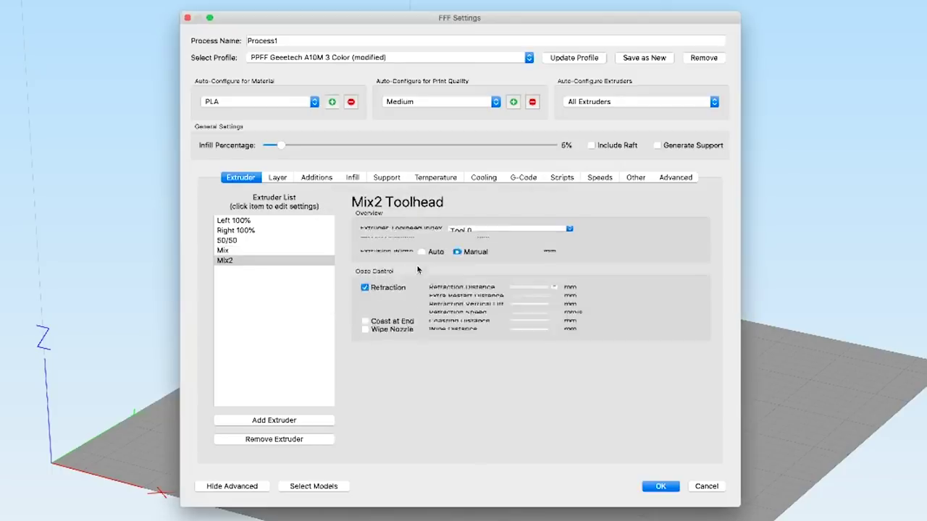
Assign toolhead Tool 3 to the Mix extruder and Tool 4 to Mix2.
{"action": "left_click", "coordinate": [283, 260]}
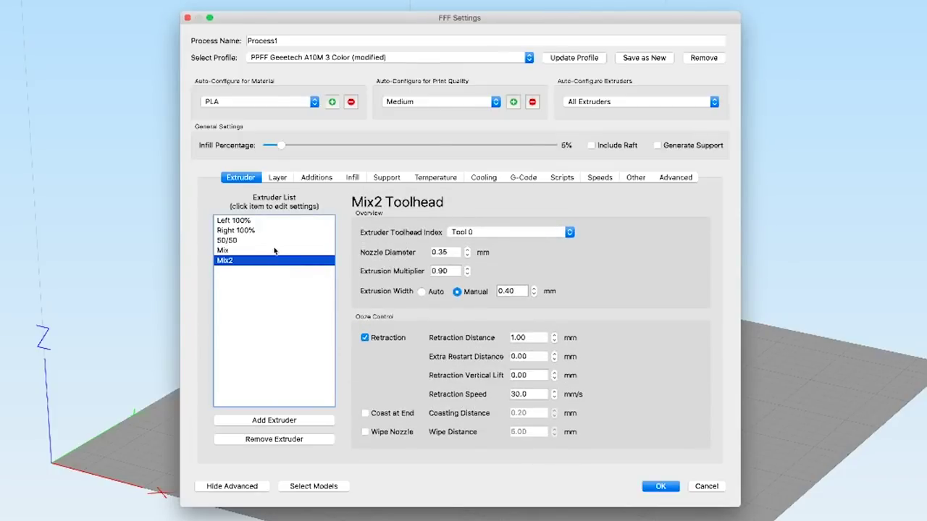
{"action": "left_click", "coordinate": [281, 251]}
{"action": "left_click", "coordinate": [480, 237]}
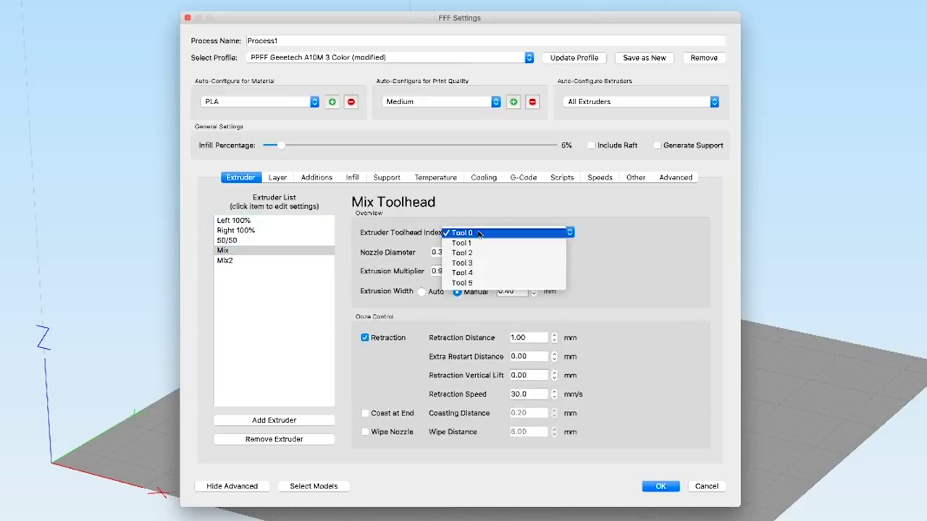
{"action": "left_click", "coordinate": [478, 263]}
{"action": "left_click", "coordinate": [278, 262]}
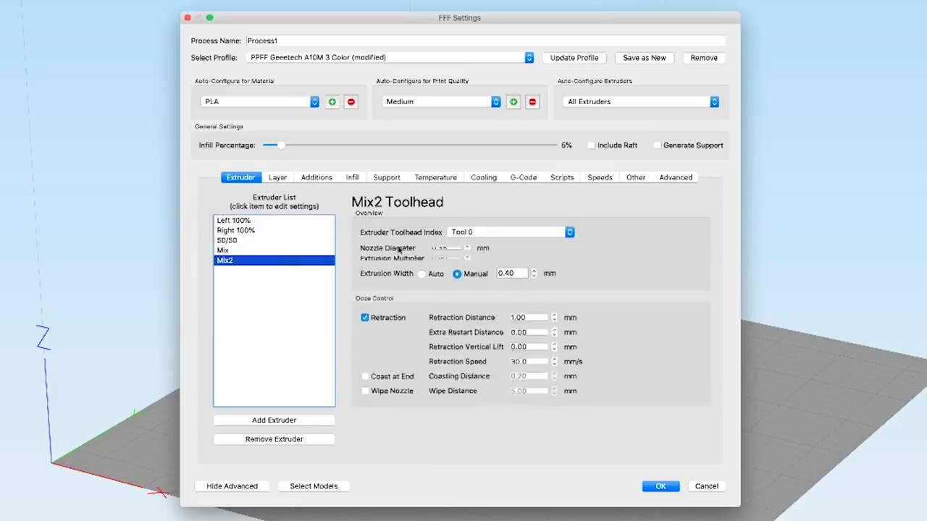
{"action": "left_click", "coordinate": [480, 233]}
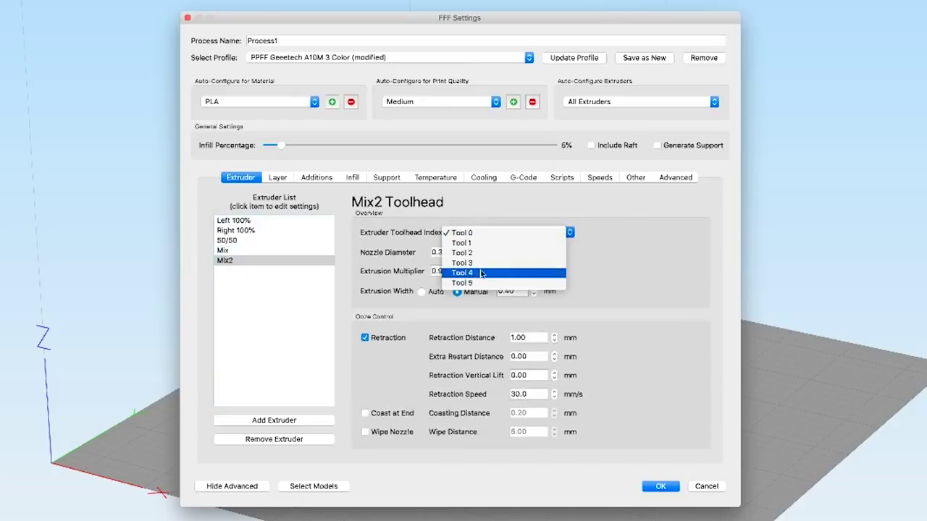
{"action": "left_click", "coordinate": [481, 273]}
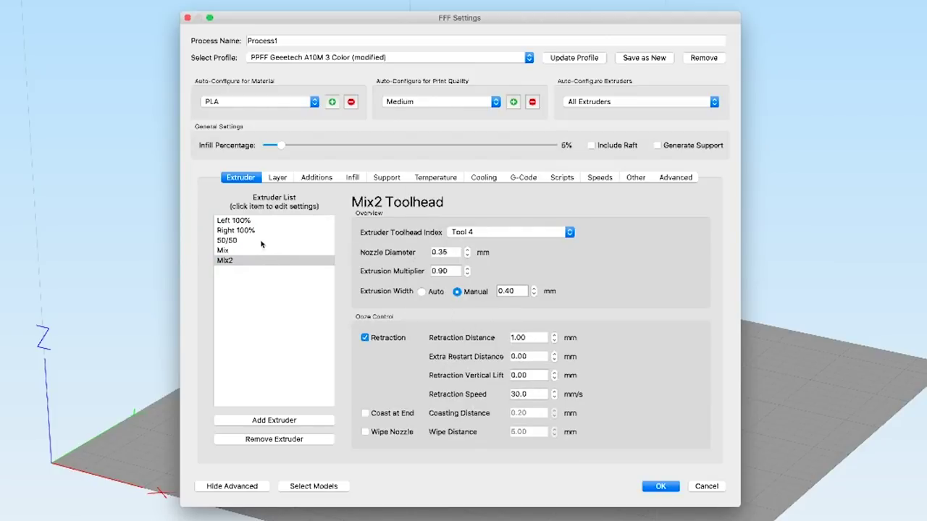
Remove the Mix and Mix2 extruders, leaving 50/50 selected.
{"action": "left_click", "coordinate": [287, 439]}
{"action": "left_click", "coordinate": [288, 438]}
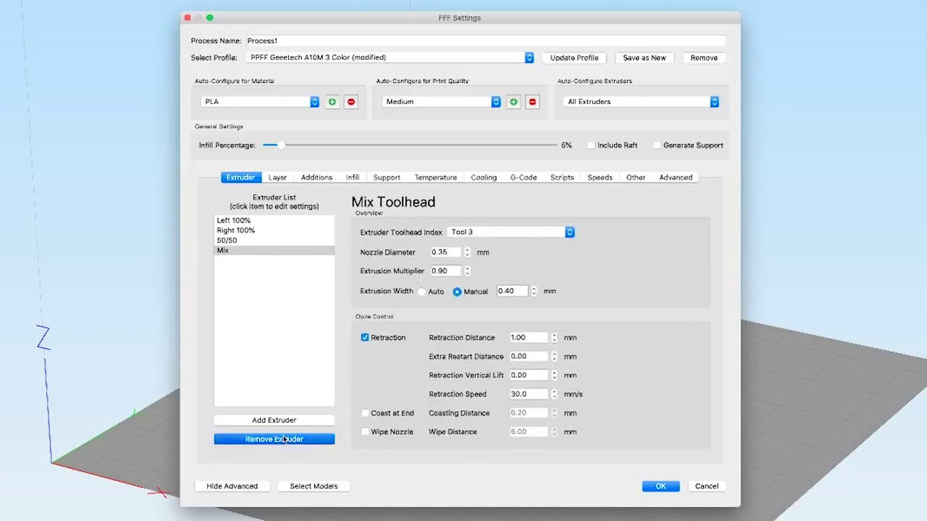
{"action": "left_click", "coordinate": [236, 241]}
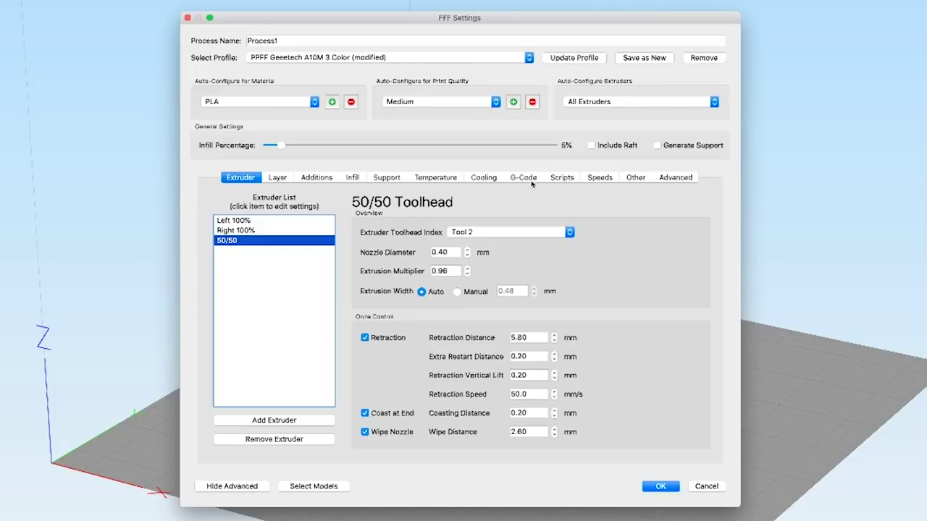
{"action": "left_click", "coordinate": [562, 178]}
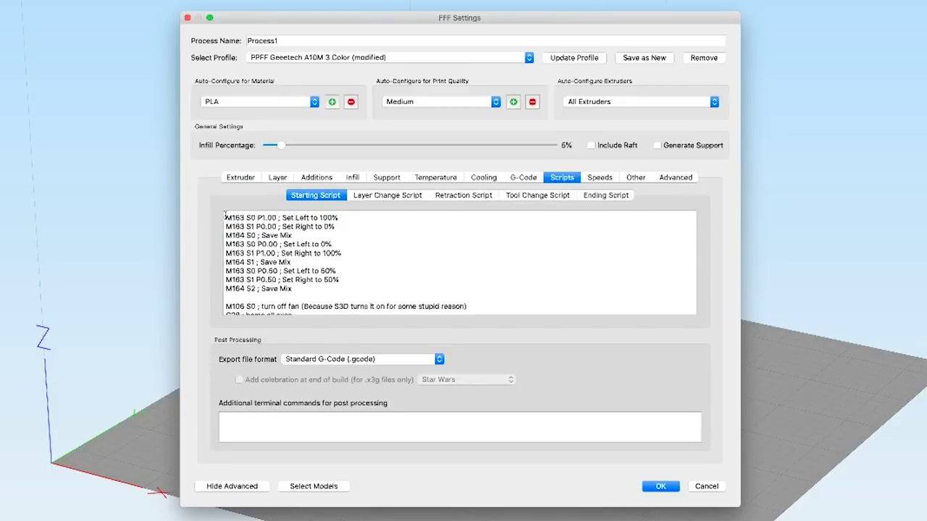
{"action": "left_click_drag", "start_coordinate": [225, 217], "coordinate": [298, 288]}
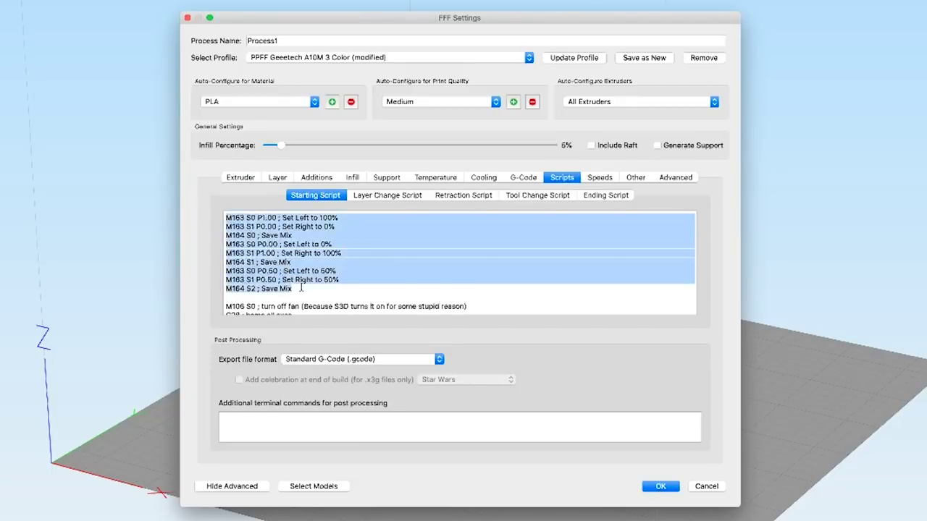
{"action": "left_click", "coordinate": [302, 235]}
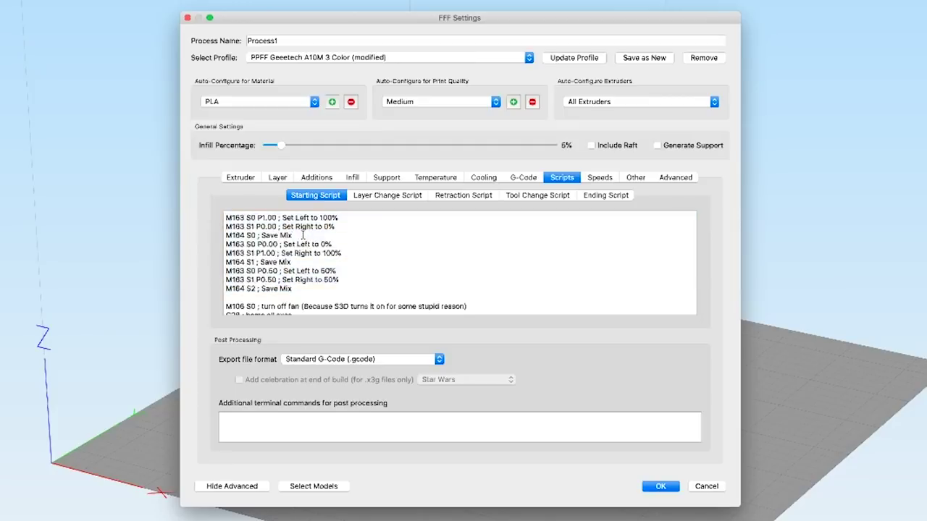
{"action": "key", "text": "Return"}
{"action": "key", "text": "Down"}
{"action": "key", "text": "Down"}
{"action": "key", "text": "Down"}
{"action": "key", "text": "Down"}
{"action": "key", "text": "Return"}
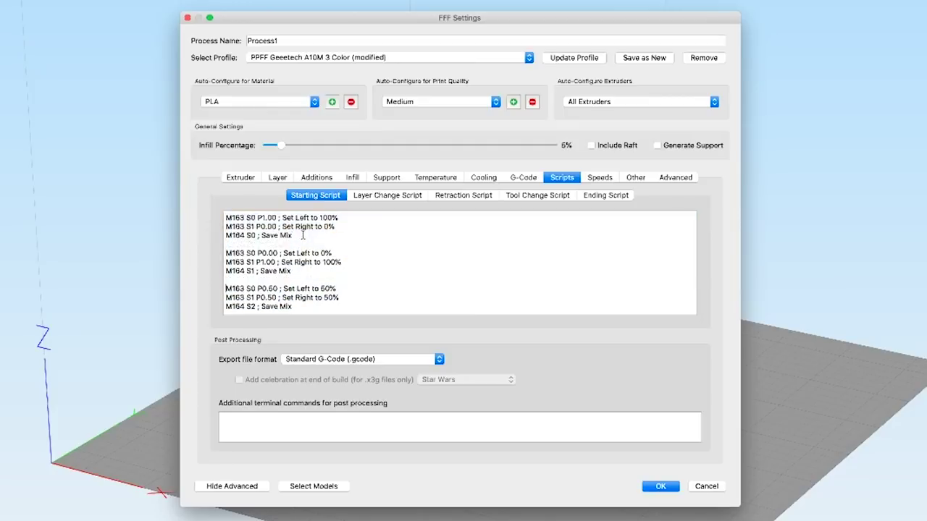
{"action": "key", "text": "Down"}
{"action": "key", "text": "Down"}
{"action": "key", "text": "Down"}
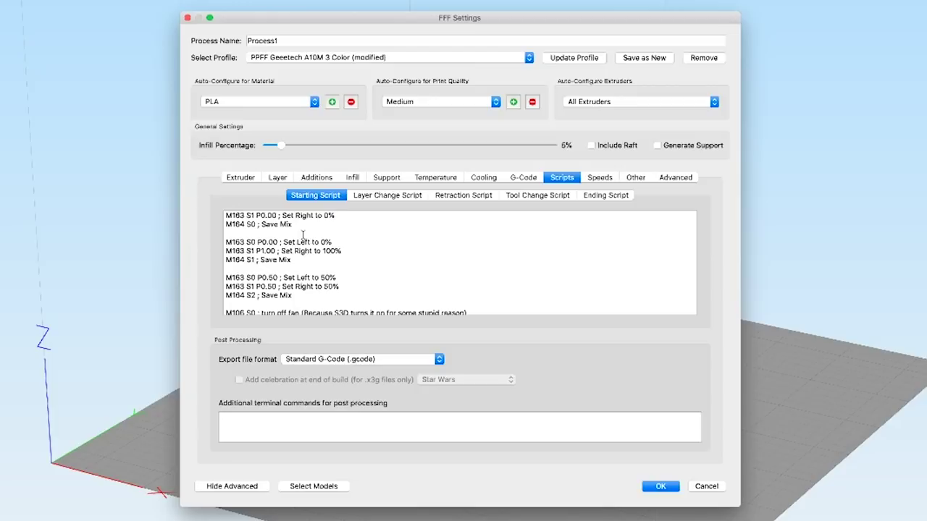
{"action": "key", "text": "Up"}
{"action": "key", "text": "Up"}
{"action": "key", "text": "Up"}
{"action": "key", "text": "Up"}
{"action": "key", "text": "Up"}
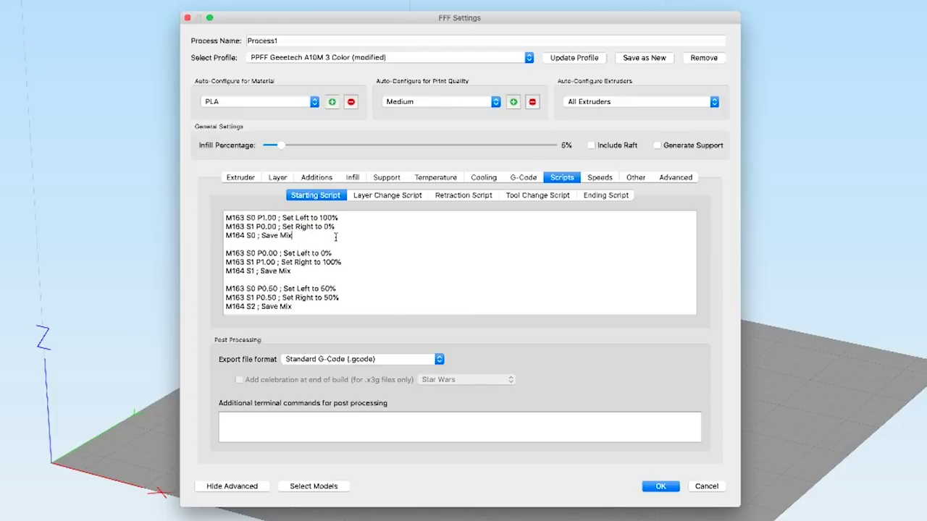
{"action": "key", "text": "Left"}
{"action": "key", "text": "shift+Down"}
{"action": "key", "text": "shift+Down"}
{"action": "key", "text": "shift+Down"}
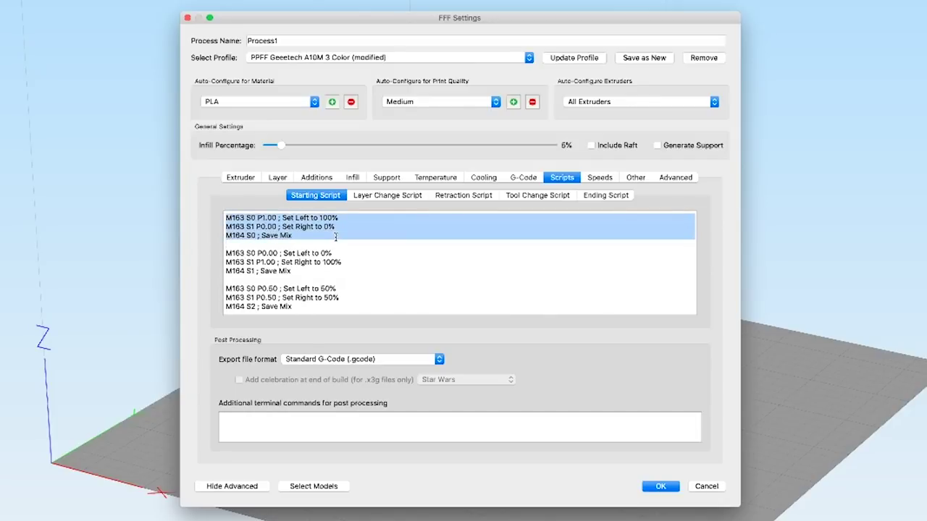
{"action": "left_click", "coordinate": [335, 237]}
{"action": "key", "text": "shift+Down"}
{"action": "key", "text": "shift+Down"}
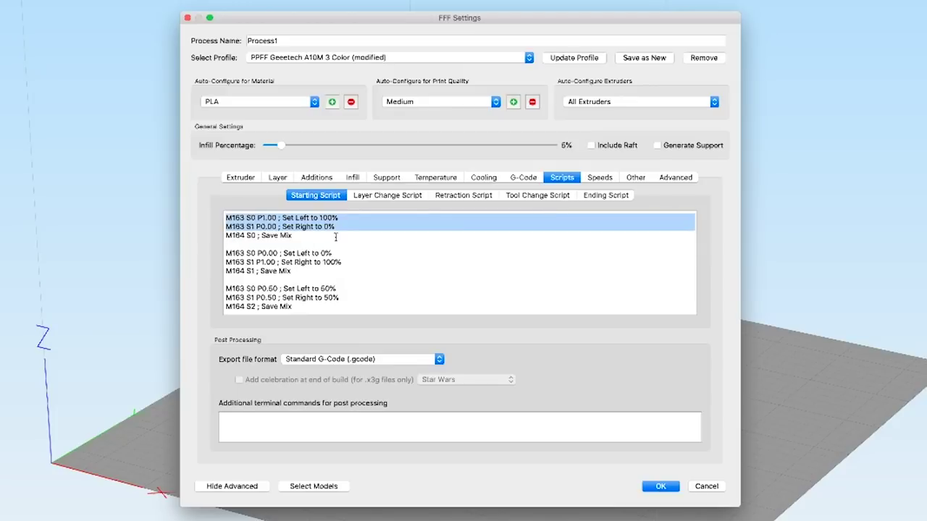
{"action": "key", "text": "Left"}
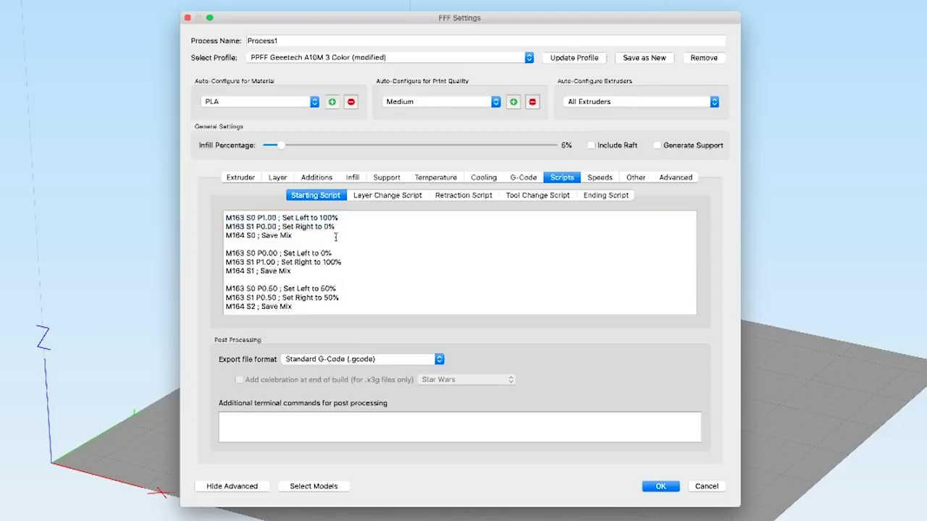
{"action": "key", "text": "Right"}
{"action": "key", "text": "Right"}
{"action": "key", "text": "Right"}
{"action": "key", "text": "Right"}
{"action": "key", "text": "Right"}
{"action": "key", "text": "Right"}
{"action": "key", "text": "Right"}
{"action": "key", "text": "Right"}
{"action": "triple_click", "coordinate": [335, 237]}
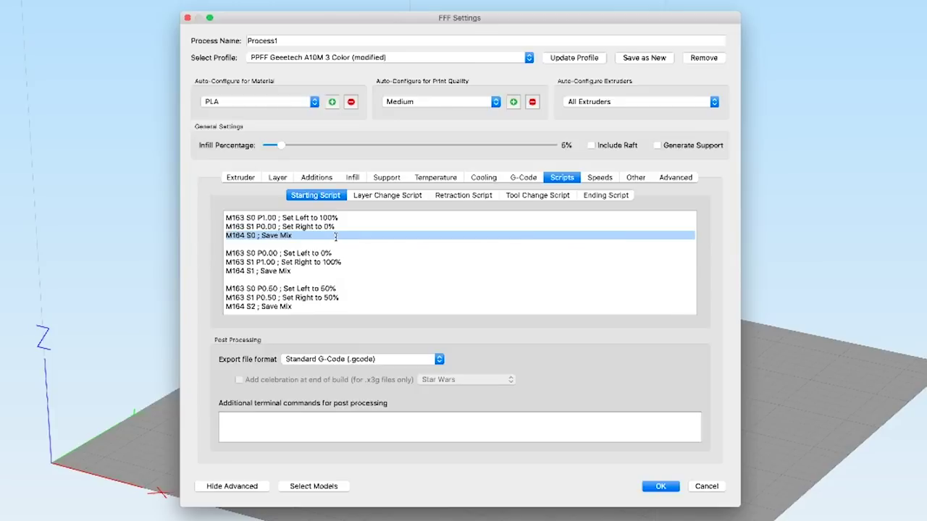
Change the mix's left ratio P0.50 to P0.75 and right ratio to P0.25.
{"action": "key", "text": "Left"}
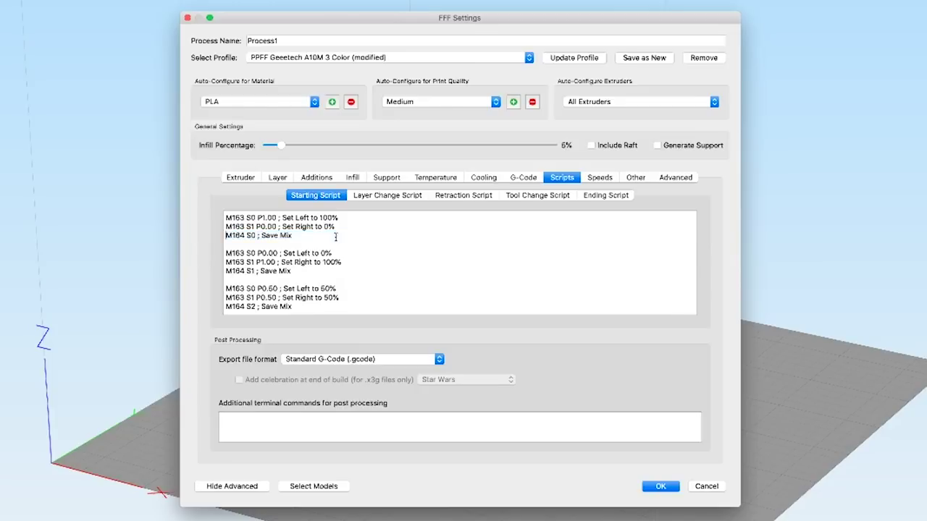
{"action": "key", "text": "Down"}
{"action": "key", "text": "Down"}
{"action": "key", "text": "Down"}
{"action": "key", "text": "Down"}
{"action": "key", "text": "Down"}
{"action": "key", "text": "Down"}
{"action": "key", "text": "shift+Down"}
{"action": "key", "text": "shift+Down"}
{"action": "key", "text": "shift+Down"}
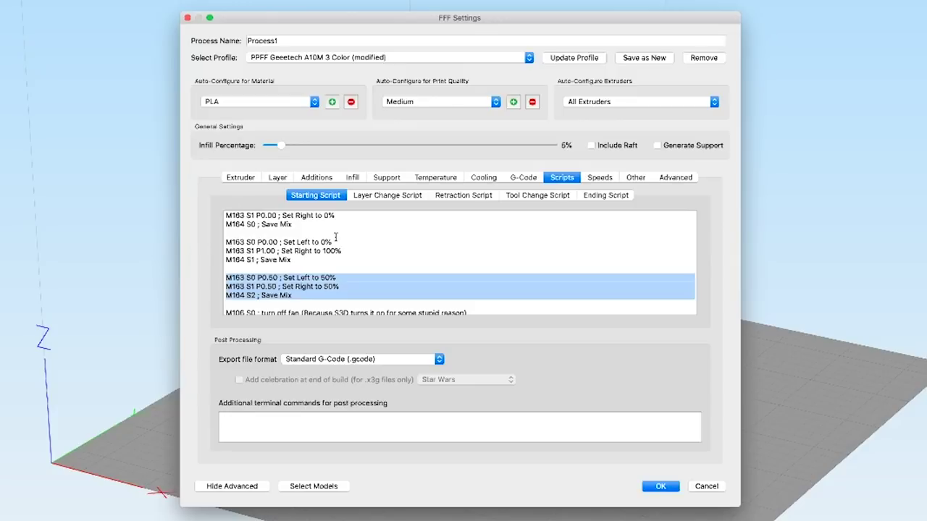
{"action": "key", "text": "Left"}
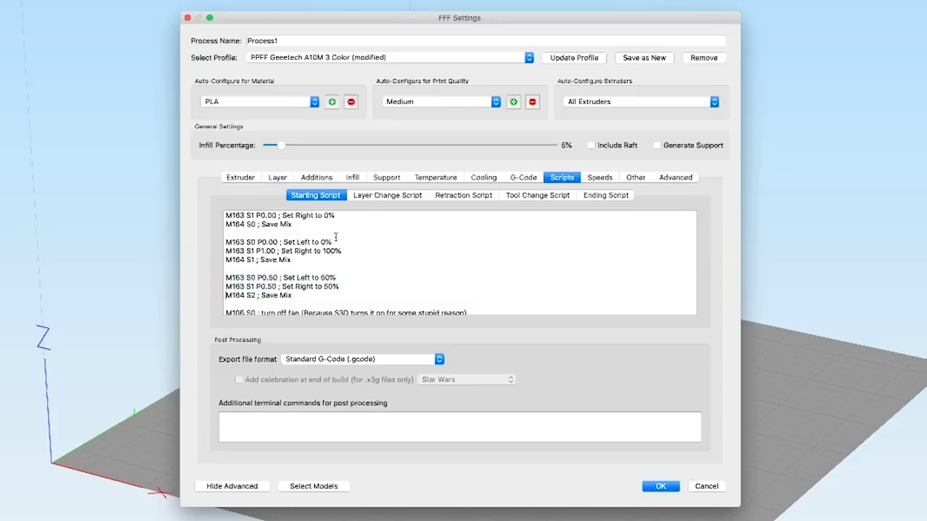
{"action": "key", "text": "Right"}
{"action": "key", "text": "Right"}
{"action": "key", "text": "Right"}
{"action": "key", "text": "shift+Right"}
{"action": "key", "text": "shift+Right"}
{"action": "key", "text": "shift+Right"}
{"action": "key", "text": "shift+Right"}
{"action": "key", "text": "shift+Right"}
{"action": "key", "text": "Right"}
{"action": "key", "text": "shift+Left"}
{"action": "key", "text": "shift+Left"}
{"action": "type", "text": "75"}
{"action": "key", "text": "Down"}
{"action": "key", "text": "shift+Right"}
{"action": "key", "text": "shift+Right"}
{"action": "type", "text": ".25"}
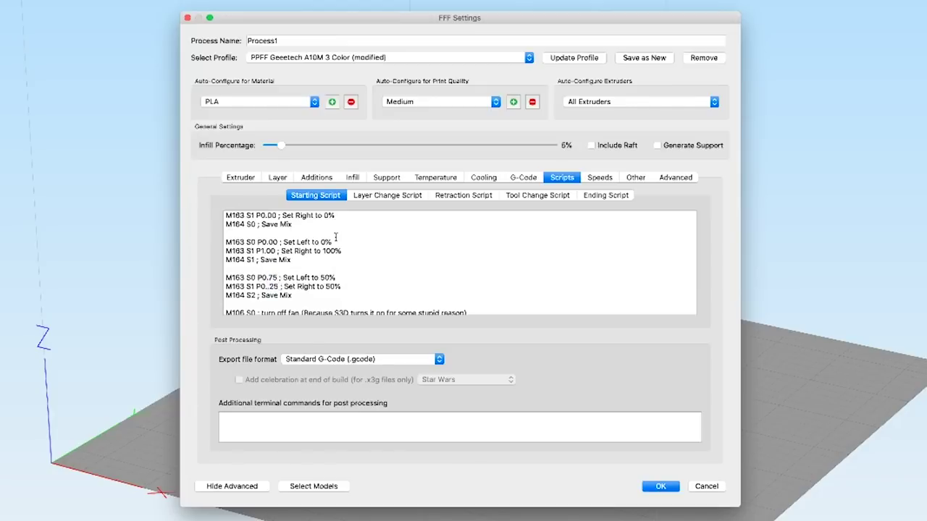
{"action": "key", "text": "Left"}
{"action": "key", "text": "Left"}
{"action": "key", "text": "BackSpace"}
{"action": "key", "text": "Right"}
{"action": "key", "text": "Right"}
Update the Set Left comment to 75 and the Set Right comment to 25.
{"action": "key", "text": "Up"}
{"action": "key", "text": "End"}
{"action": "key", "text": "Left"}
{"action": "key", "text": "BackSpace"}
{"action": "key", "text": "BackSpace"}
{"action": "type", "text": "75"}
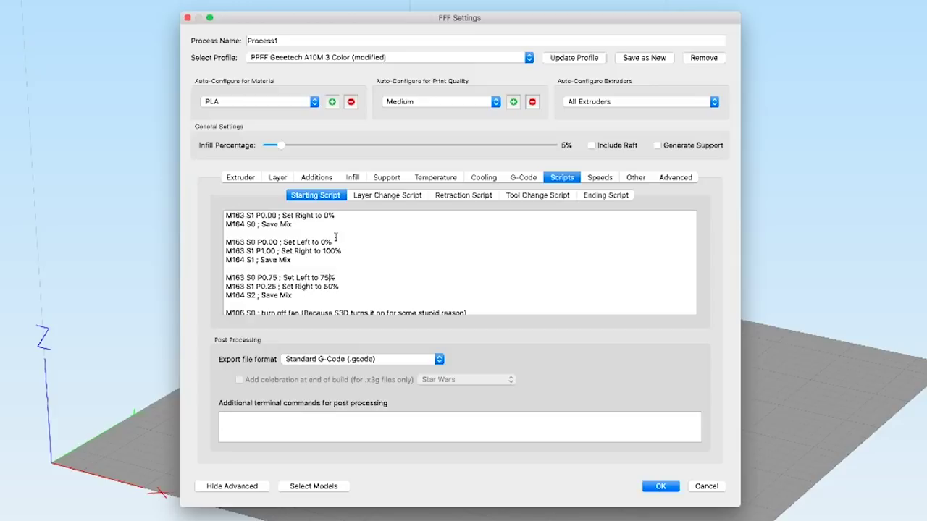
{"action": "key", "text": "Down"}
{"action": "key", "text": "End"}
{"action": "key", "text": "Left"}
{"action": "key", "text": "BackSpace"}
{"action": "key", "text": "BackSpace"}
{"action": "type", "text": "25"}
Duplicate the three 75/25 mix lines and change the copy's M164 S2 to S3.
{"action": "scroll", "coordinate": [374, 297], "scroll_direction": "up", "scroll_amount": 1}
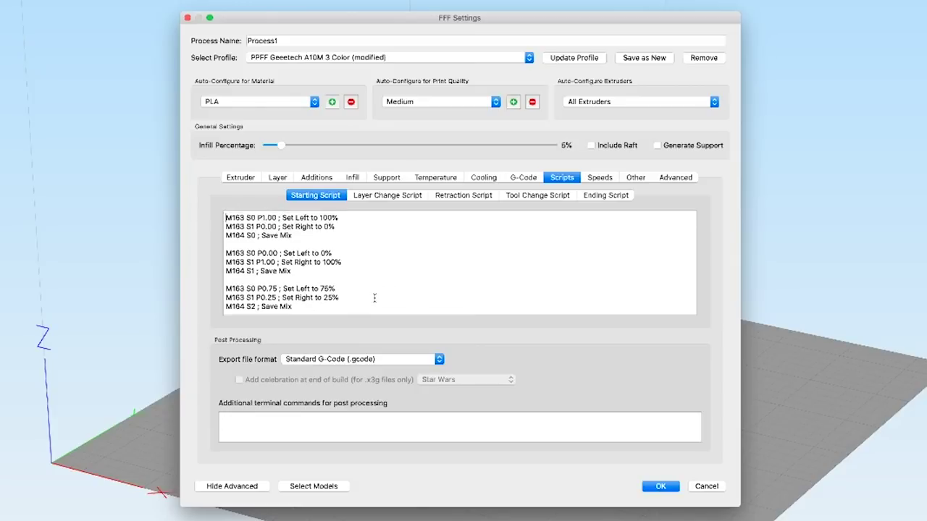
{"action": "key", "text": "Down"}
{"action": "key", "text": "Down"}
{"action": "key", "text": "Down"}
{"action": "key", "text": "Down"}
{"action": "key", "text": "shift+Down"}
{"action": "key", "text": "shift+Down"}
{"action": "key", "text": "shift+Down"}
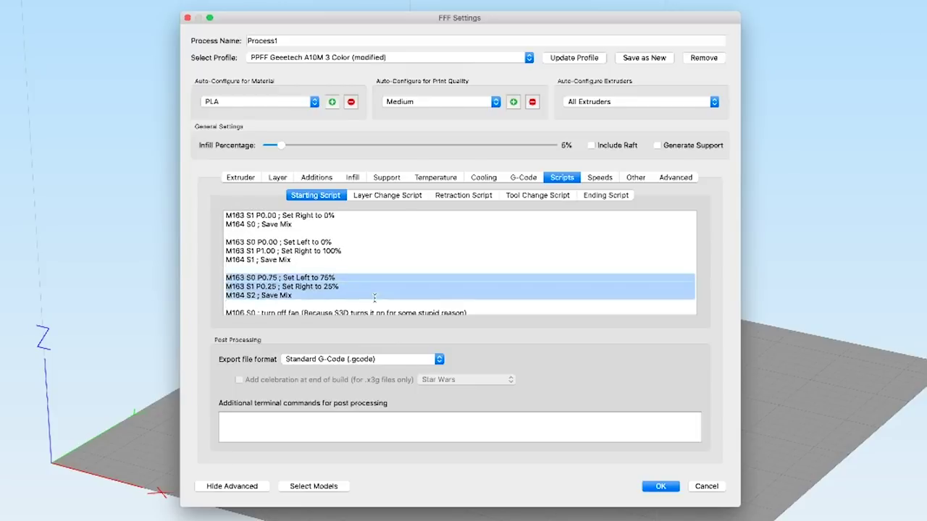
{"action": "key", "text": "super+c"}
{"action": "key", "text": "Right"}
{"action": "key", "text": "Return"}
{"action": "key", "text": "super+v"}
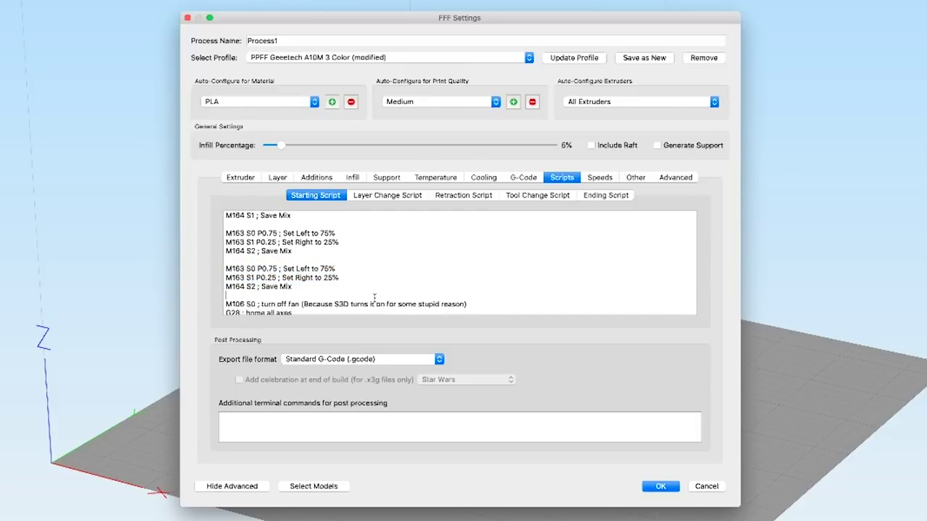
{"action": "key", "text": "Up"}
{"action": "type", "text": "3"}
Cancel the FFF Settings dialog to return to the main window.
{"action": "left_click", "coordinate": [704, 485]}
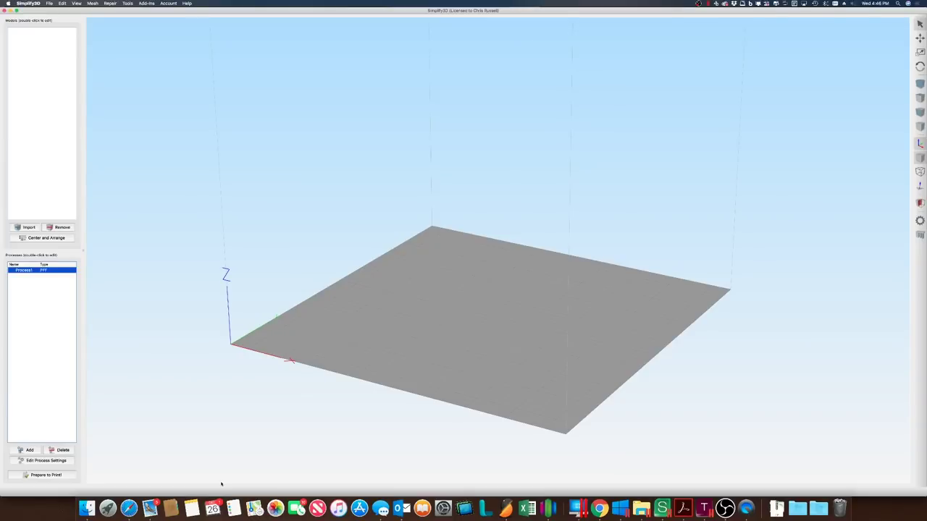
Close the Movies Finder window and import Gift_Body.stl and Gift_Ribbon_and_Bow.stl into Simplify3D.
{"action": "left_click", "coordinate": [86, 508]}
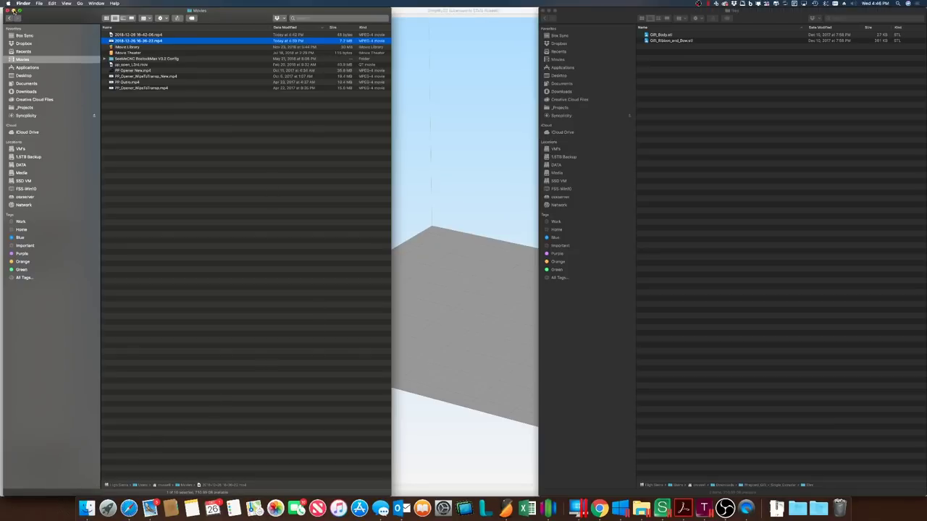
{"action": "key", "text": "super+w"}
{"action": "left_click_drag", "start_coordinate": [680, 51], "coordinate": [421, 196]}
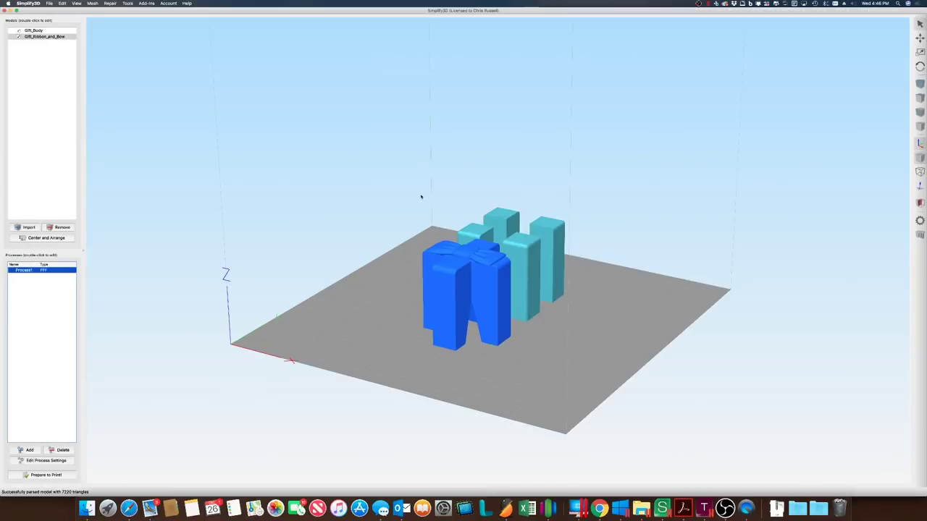
{"action": "left_click", "coordinate": [127, 3]}
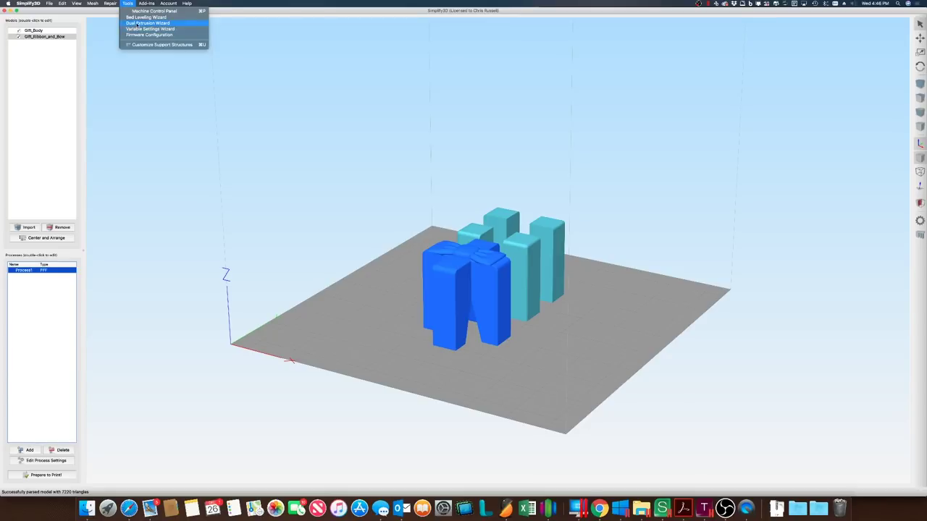
Run the Dual Extrusion Wizard with A10M 3 Color: Gift_Body on Left 100%, ribbon on 50/50.
{"action": "left_click", "coordinate": [137, 23]}
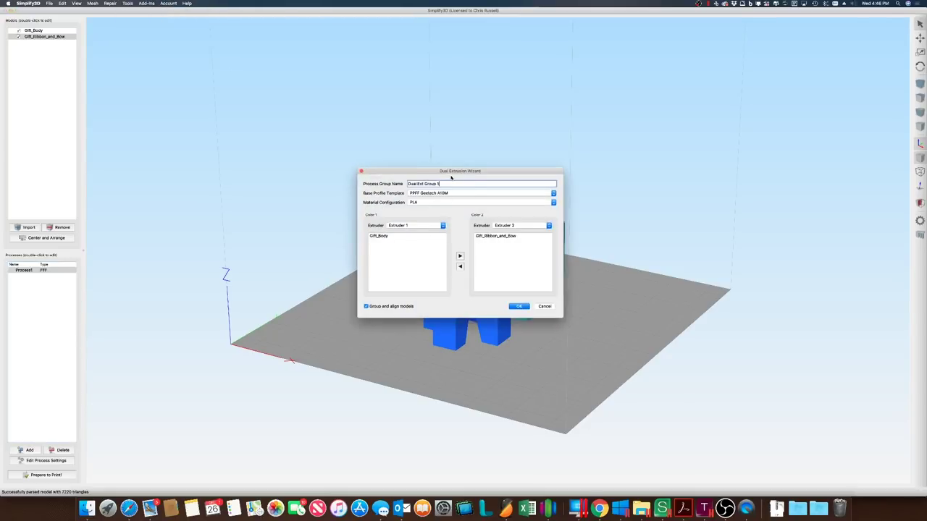
{"action": "left_click_drag", "start_coordinate": [450, 172], "coordinate": [562, 105]}
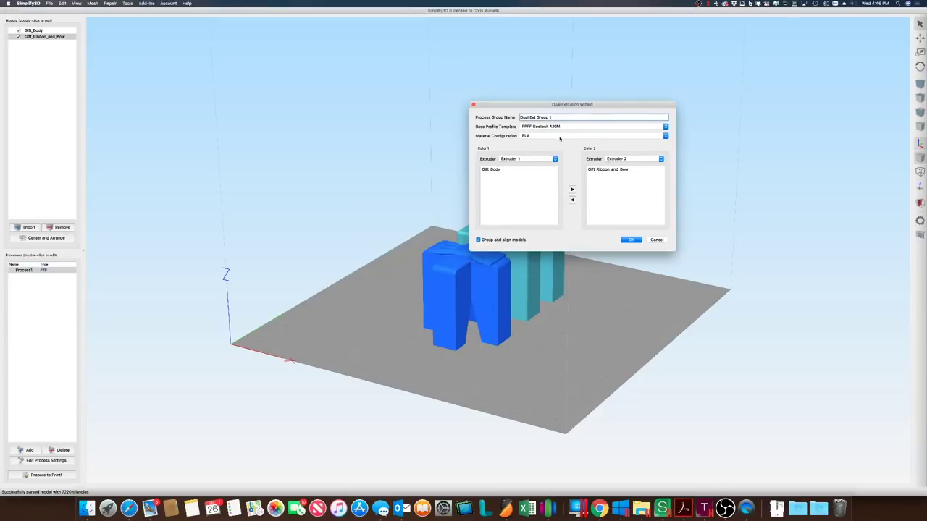
{"action": "left_click", "coordinate": [560, 128]}
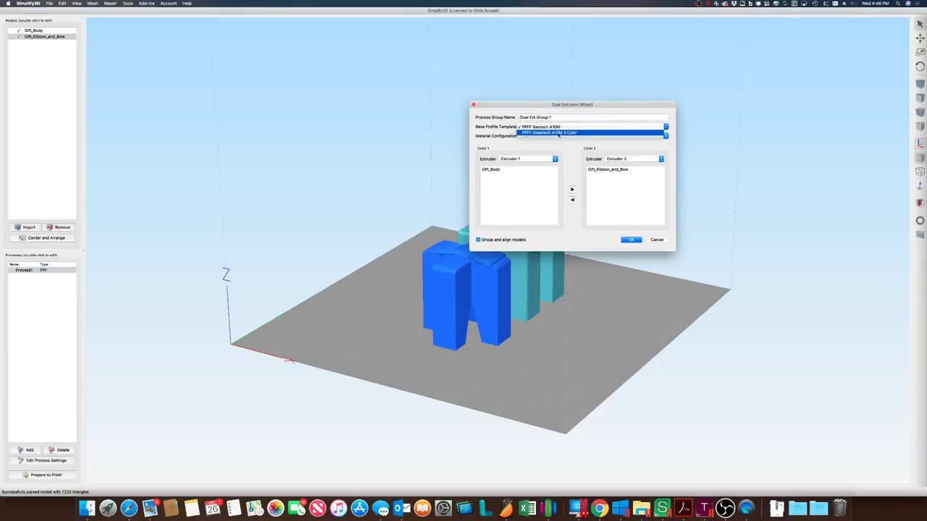
{"action": "left_click", "coordinate": [559, 134]}
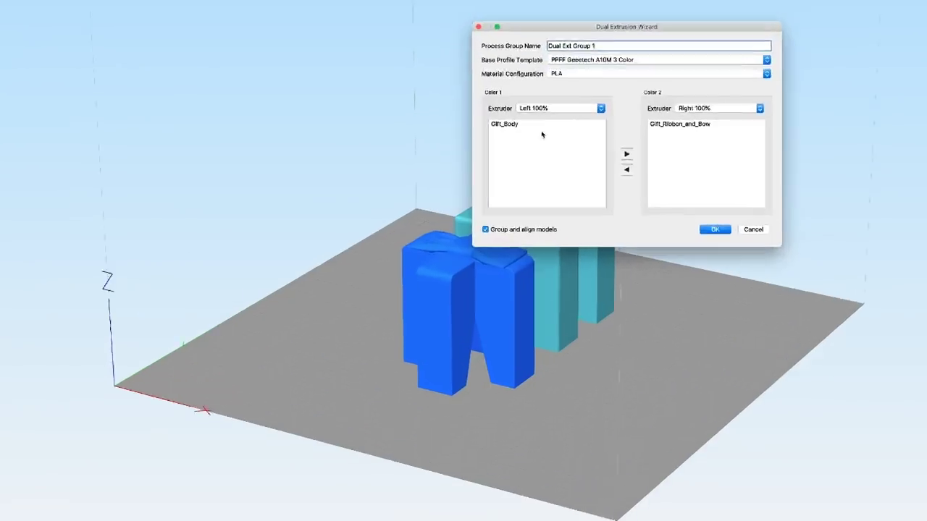
{"action": "left_click", "coordinate": [507, 170]}
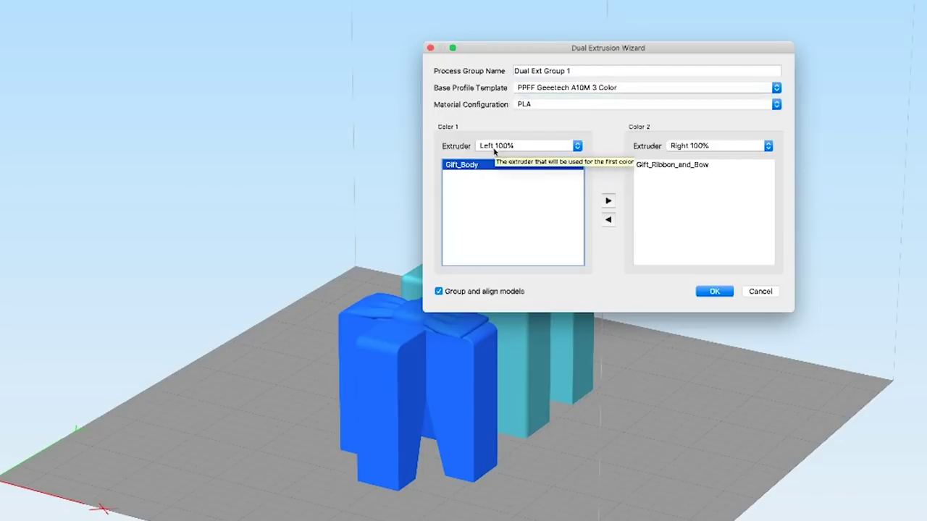
{"action": "left_click", "coordinate": [704, 165]}
{"action": "left_click", "coordinate": [734, 149]}
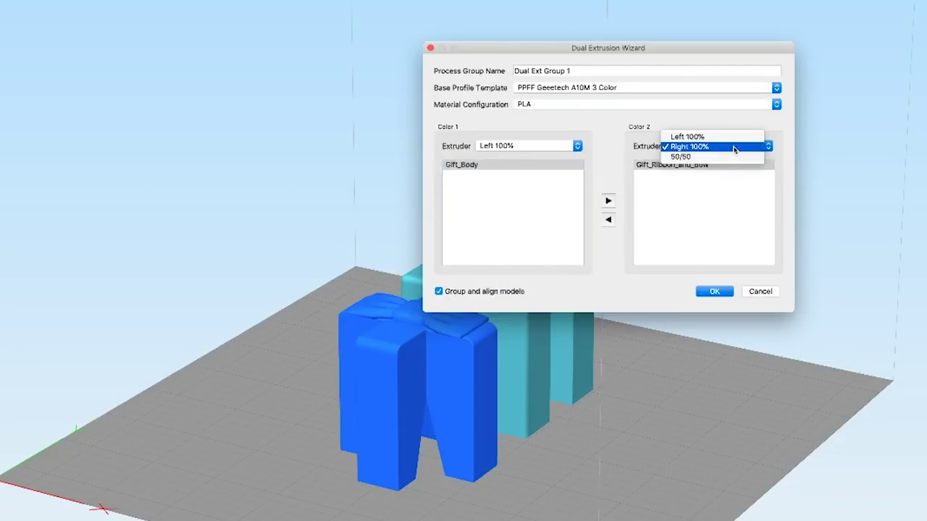
{"action": "left_click", "coordinate": [726, 161]}
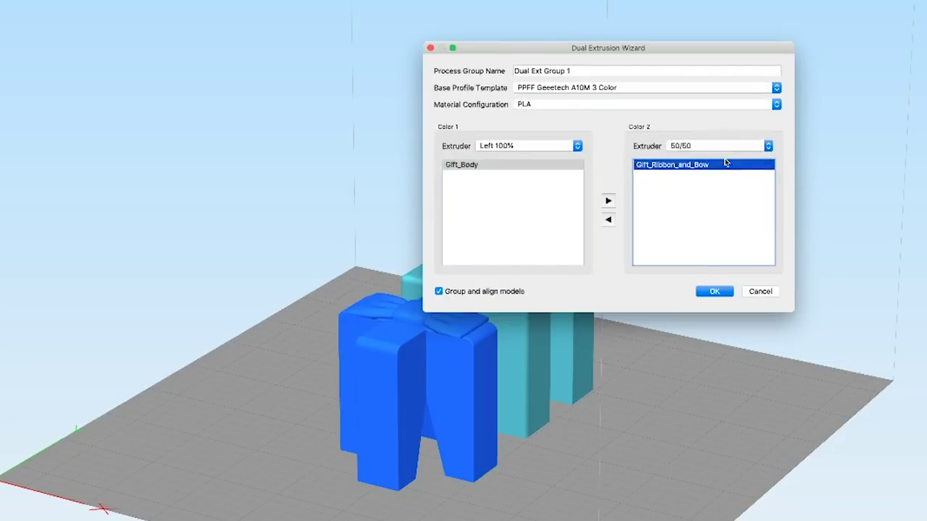
{"action": "left_click", "coordinate": [716, 292]}
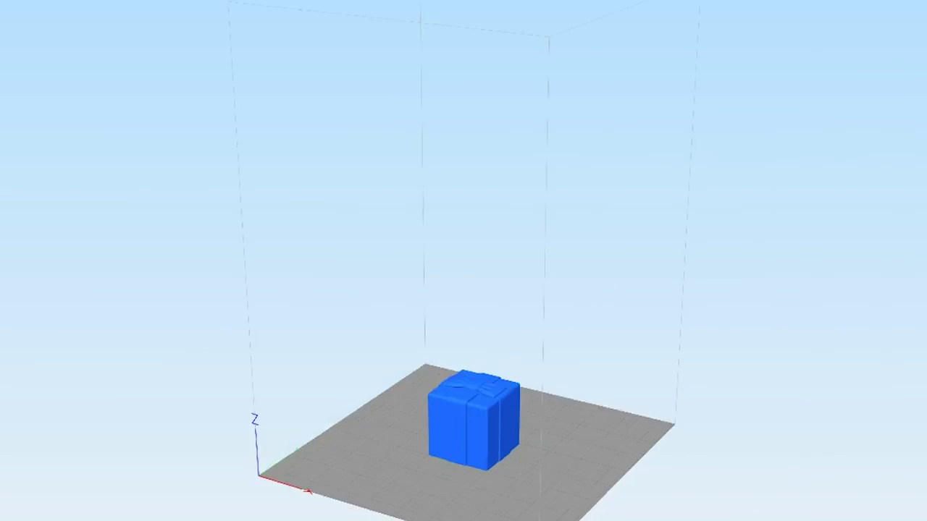
Start Prepare to Print! to slice the gift model.
{"action": "left_click", "coordinate": [383, 289]}
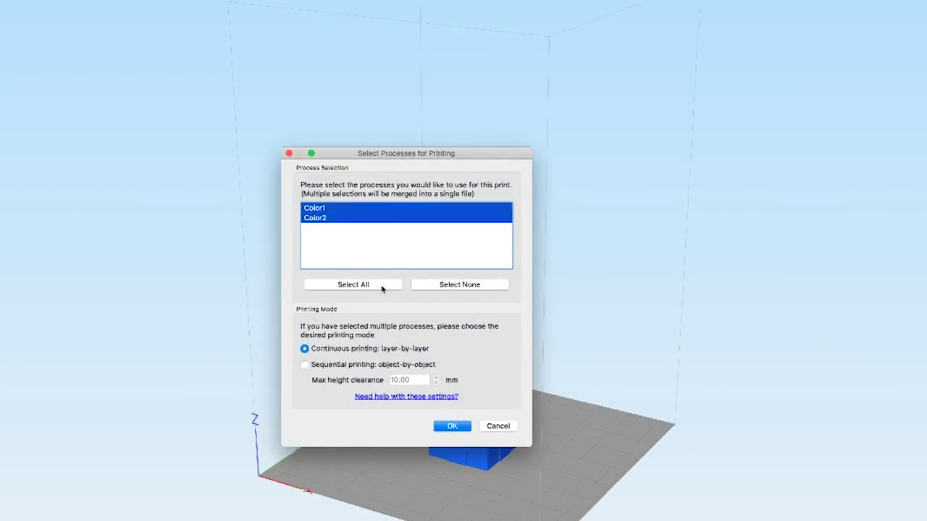